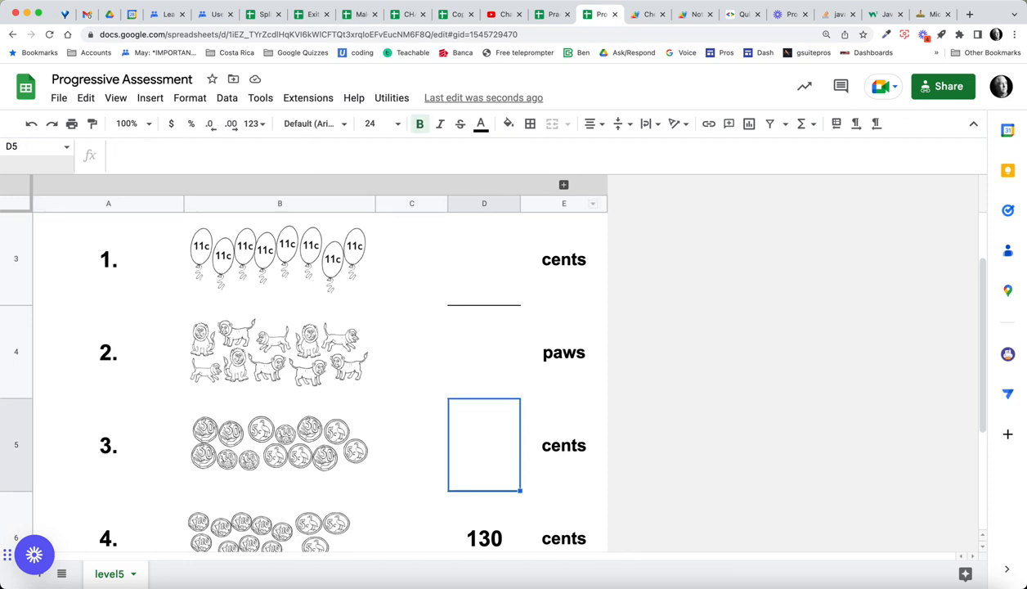
Step: Expand grouped columns F:H to consult the answer key, enter 30 as the answer to question 3 on level5, and collapse the group
{"action": "left_click", "coordinate": [564, 185]}
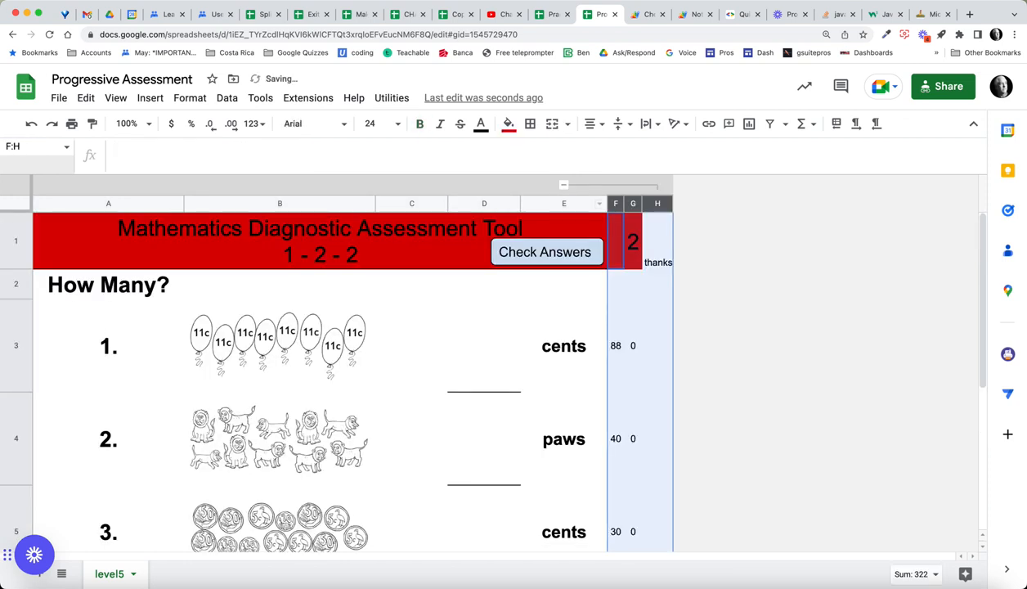
{"action": "scroll", "coordinate": [344, 376], "scroll_direction": "down", "scroll_amount": 1}
{"action": "left_click", "coordinate": [484, 475]}
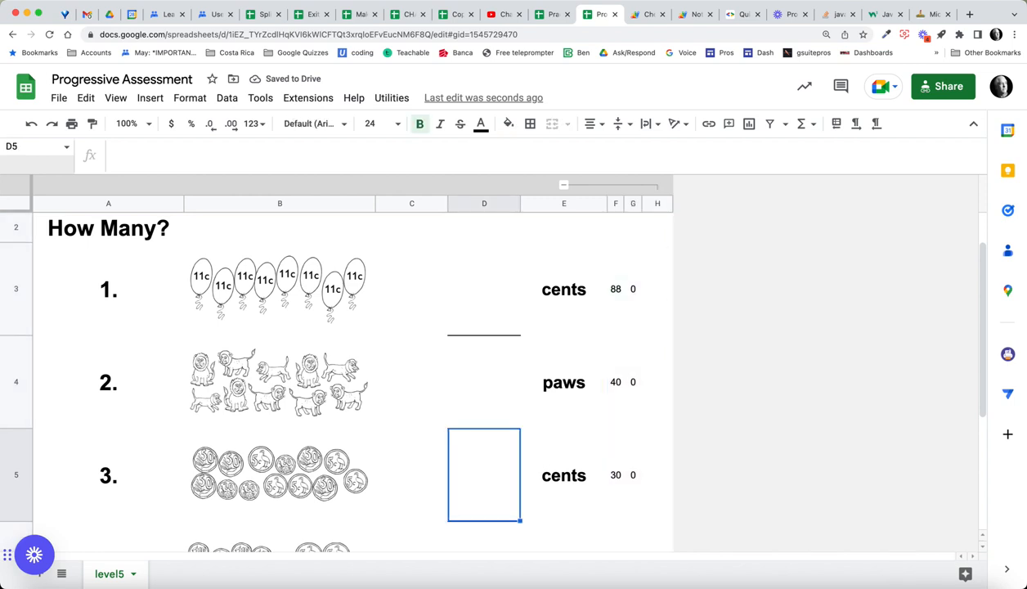
{"action": "type", "text": "30"}
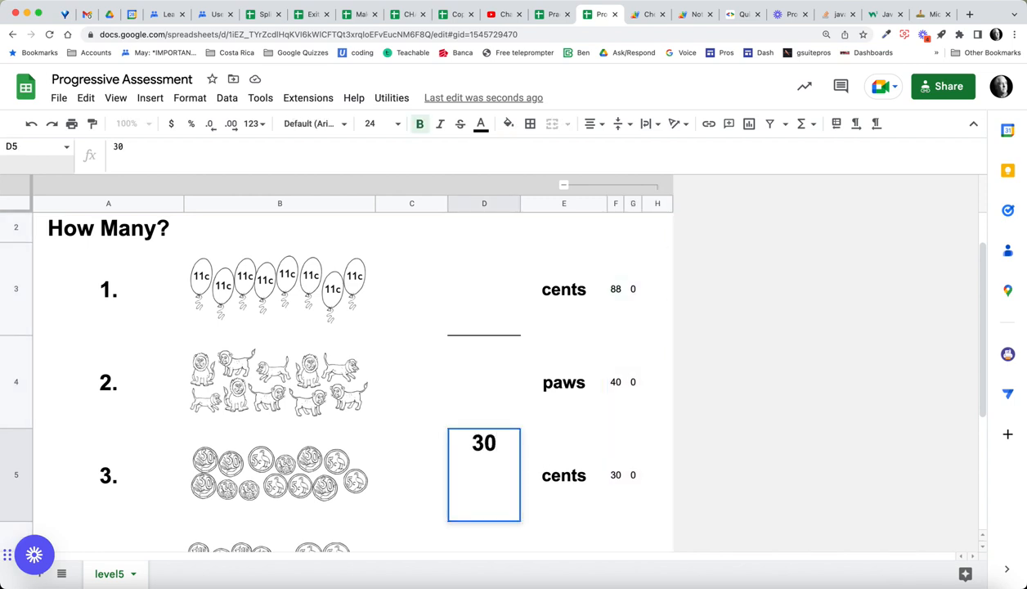
{"action": "key", "text": "Return"}
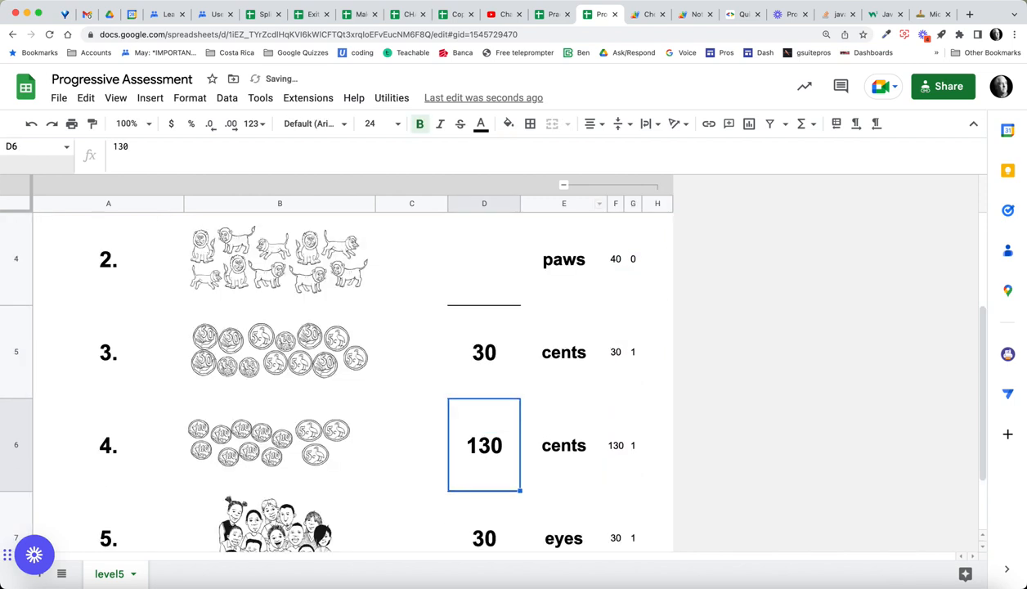
{"action": "left_click", "coordinate": [564, 185]}
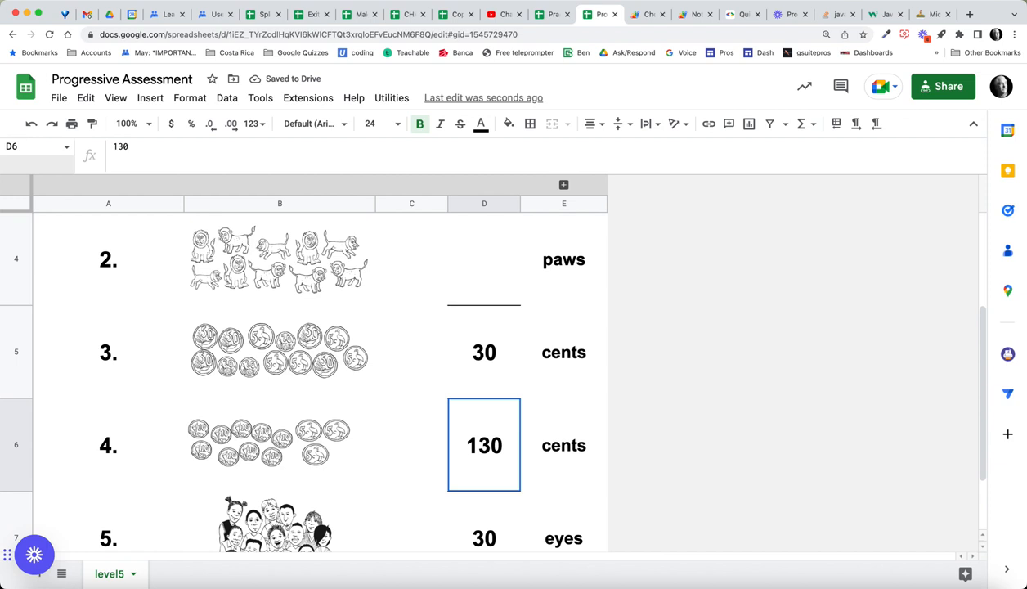
Step: Check the level5 answers and accept going back to level4, and check the level4 answers to return to level5
{"action": "scroll", "coordinate": [319, 377], "scroll_direction": "up", "scroll_amount": 3}
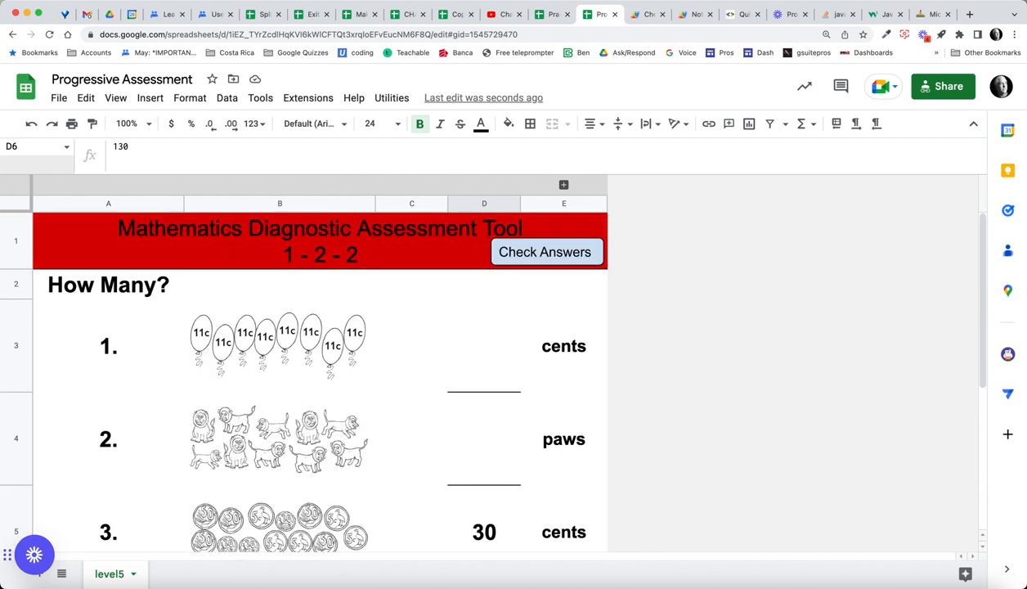
{"action": "left_click", "coordinate": [547, 252]}
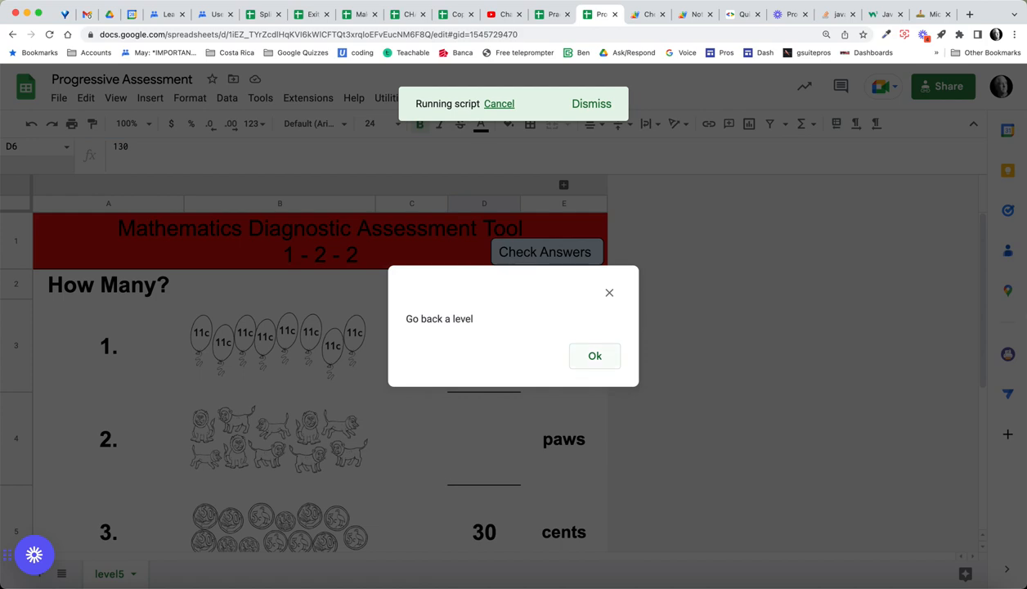
{"action": "left_click", "coordinate": [595, 355]}
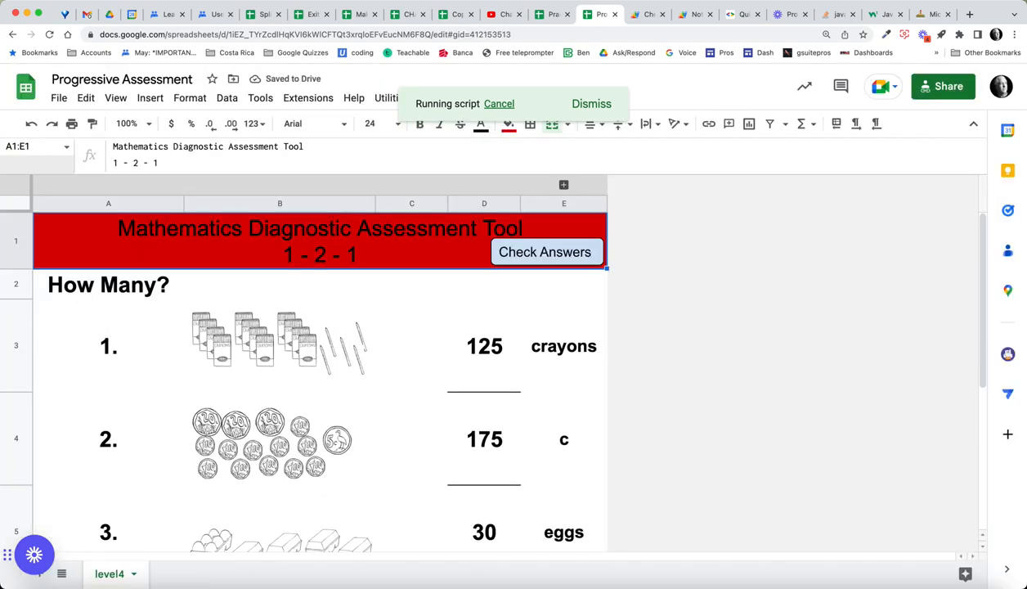
{"action": "left_click", "coordinate": [546, 252]}
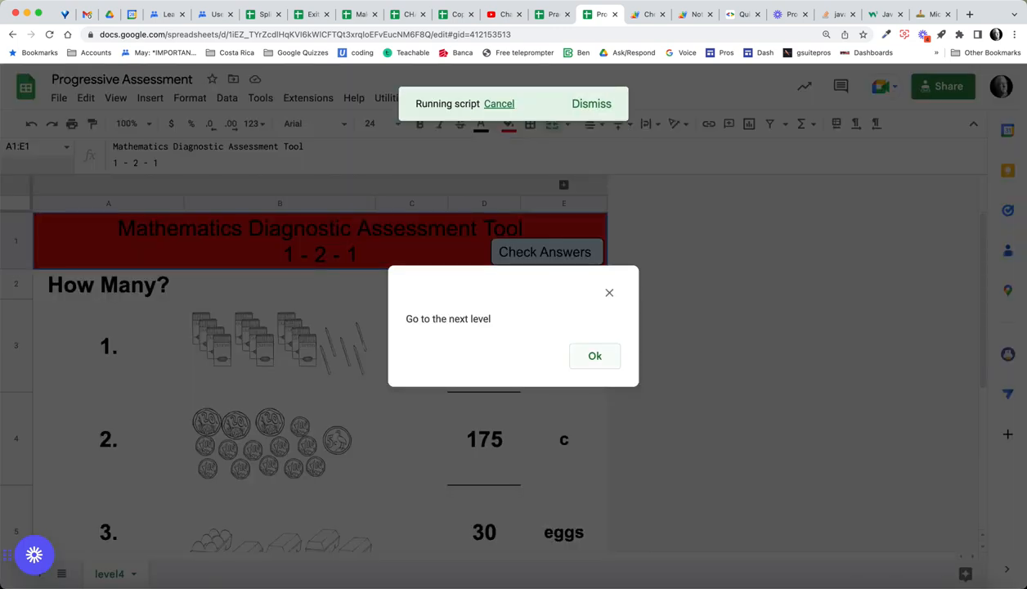
{"action": "left_click", "coordinate": [595, 356]}
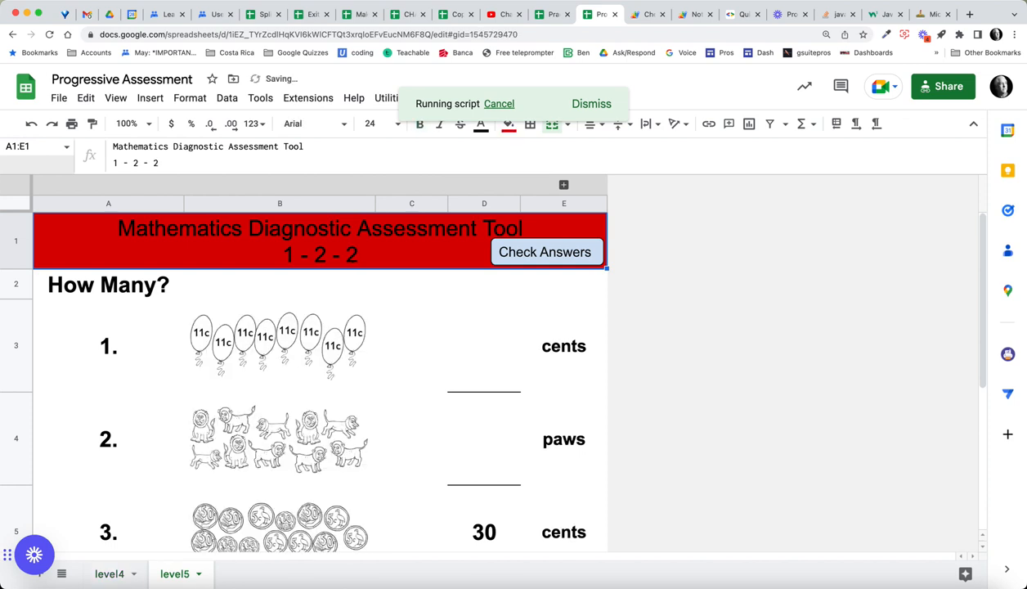
Step: Clear the answer to question 3 on level5, check the answers and accept the dialog
{"action": "left_click", "coordinate": [485, 440]}
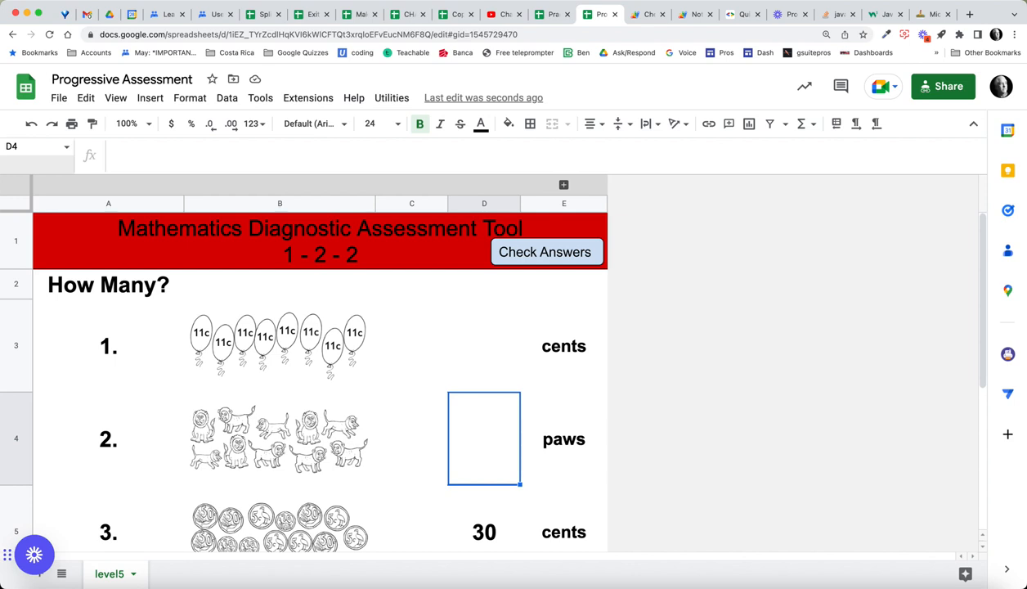
{"action": "left_click", "coordinate": [484, 532]}
{"action": "key", "text": "Delete"}
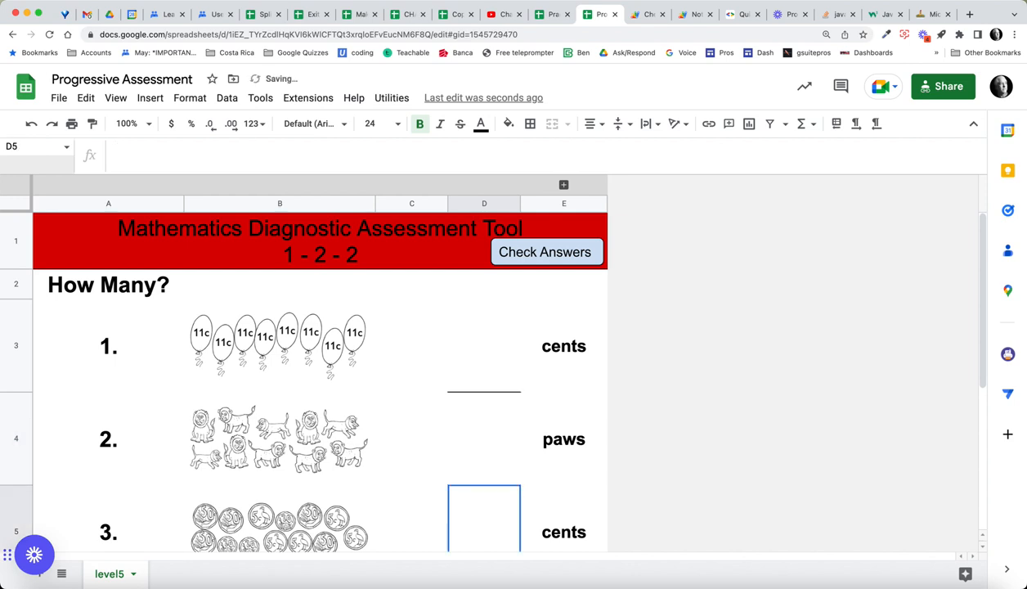
{"action": "left_click", "coordinate": [547, 252]}
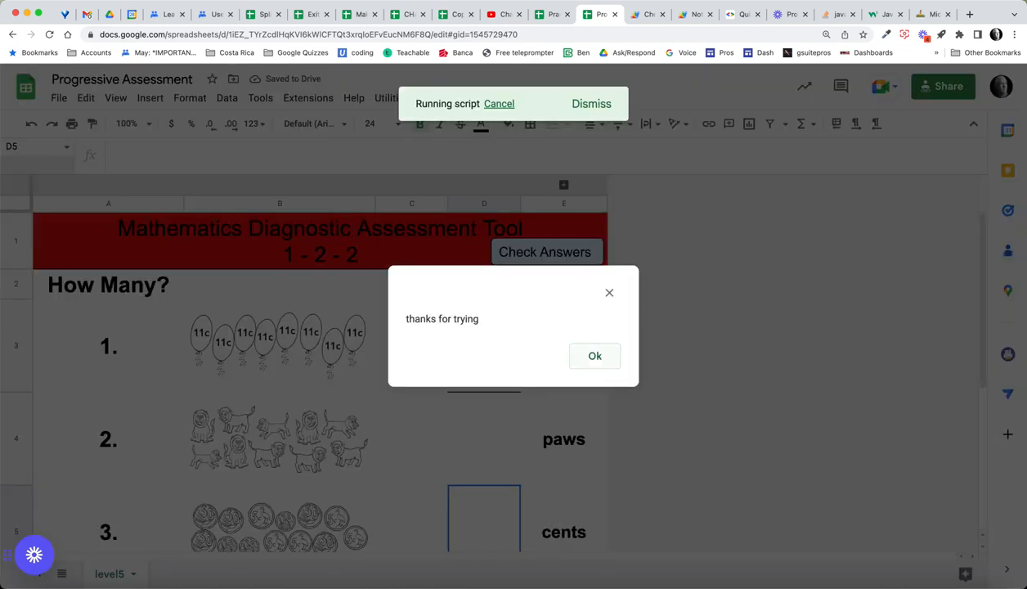
{"action": "left_click", "coordinate": [595, 356]}
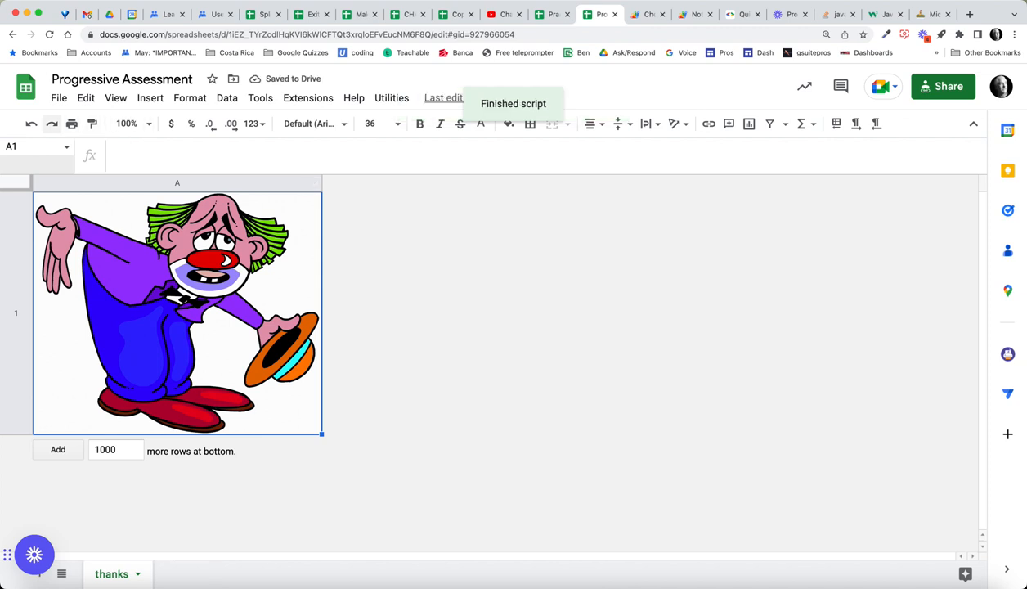
Step: Undo the script's last sheet change and return to the level5 sheet
{"action": "left_click", "coordinate": [31, 124]}
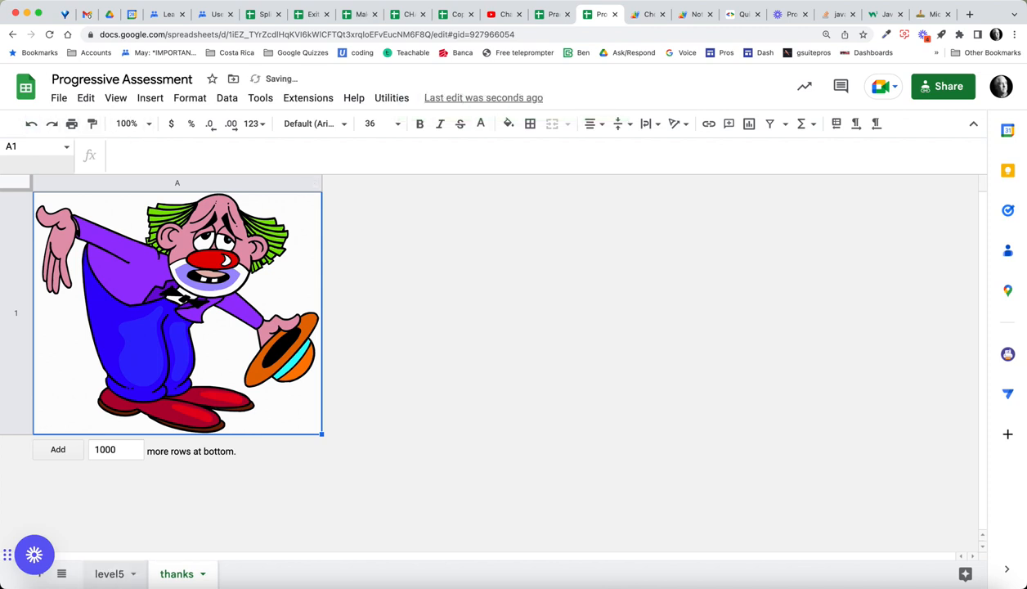
{"action": "left_click", "coordinate": [110, 574]}
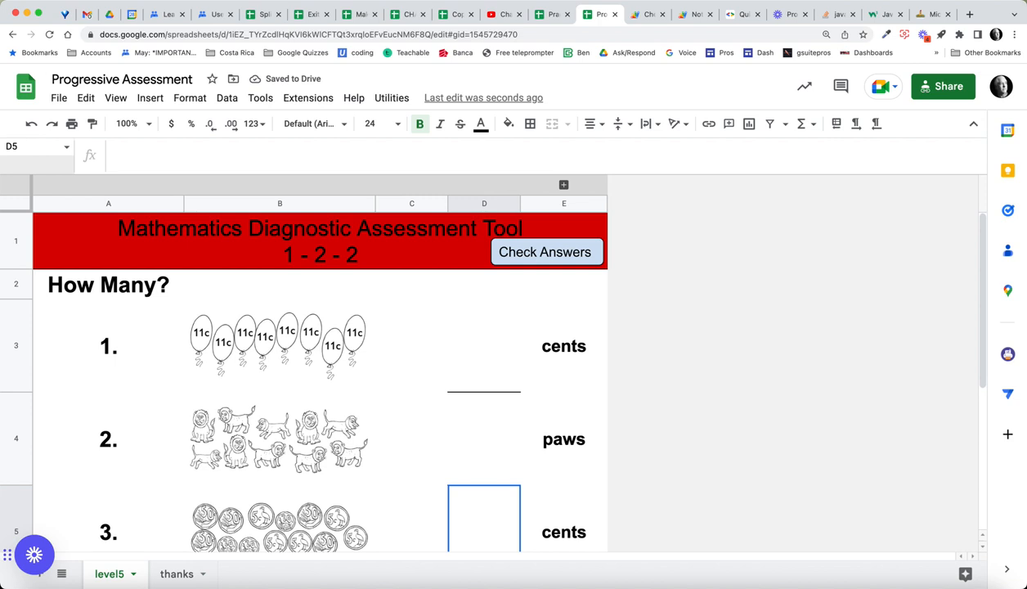
Step: Expand grouped columns F:H on level5 and enter 30 for question 3 and 40 for question 2
{"action": "scroll", "coordinate": [483, 382], "scroll_direction": "down", "scroll_amount": 2}
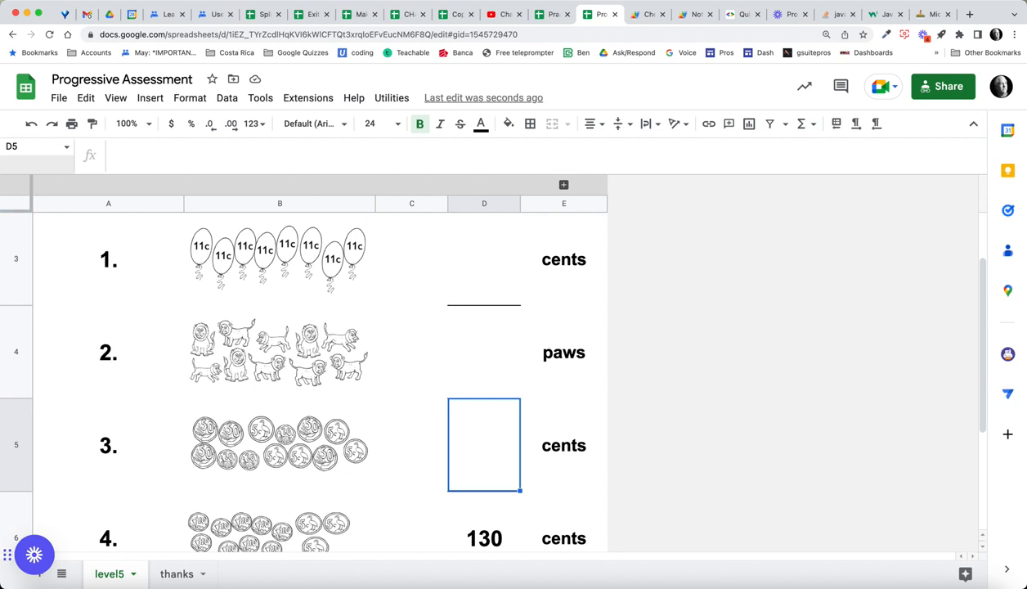
{"action": "left_click", "coordinate": [563, 185]}
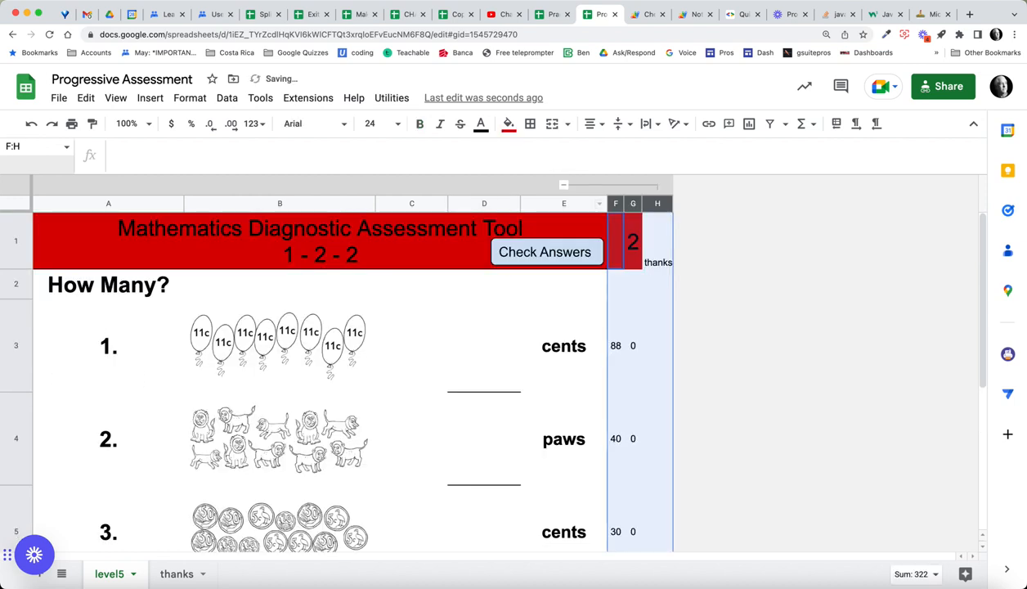
{"action": "left_click", "coordinate": [484, 521]}
{"action": "type", "text": "30"}
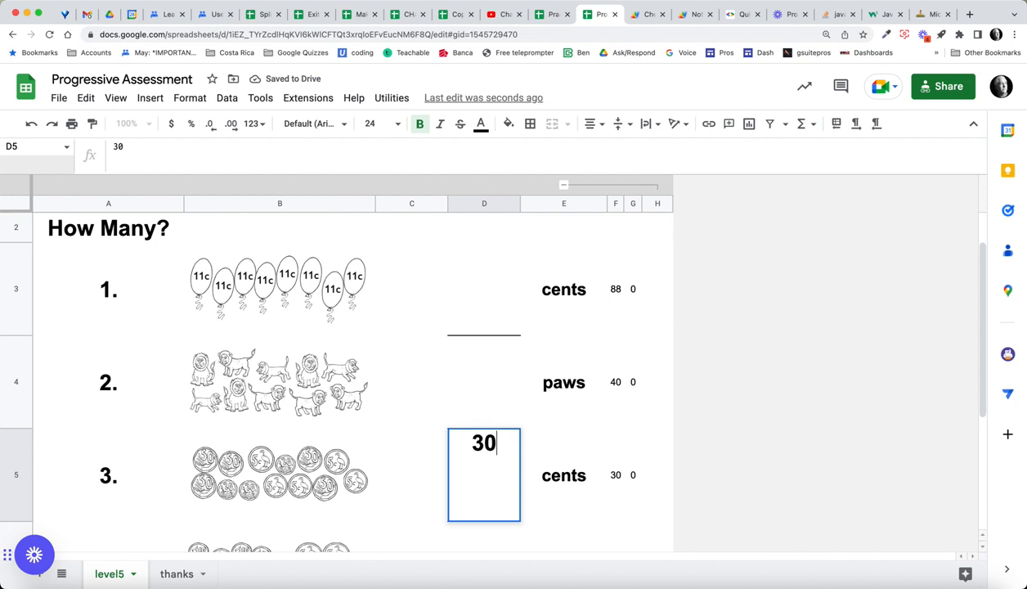
{"action": "key", "text": "Return"}
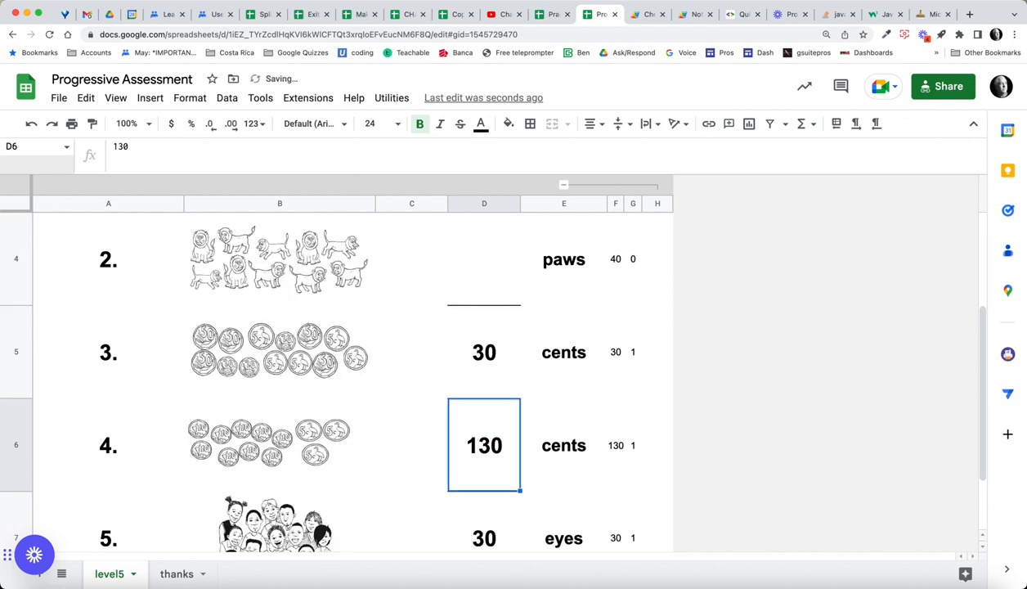
{"action": "left_click", "coordinate": [484, 260]}
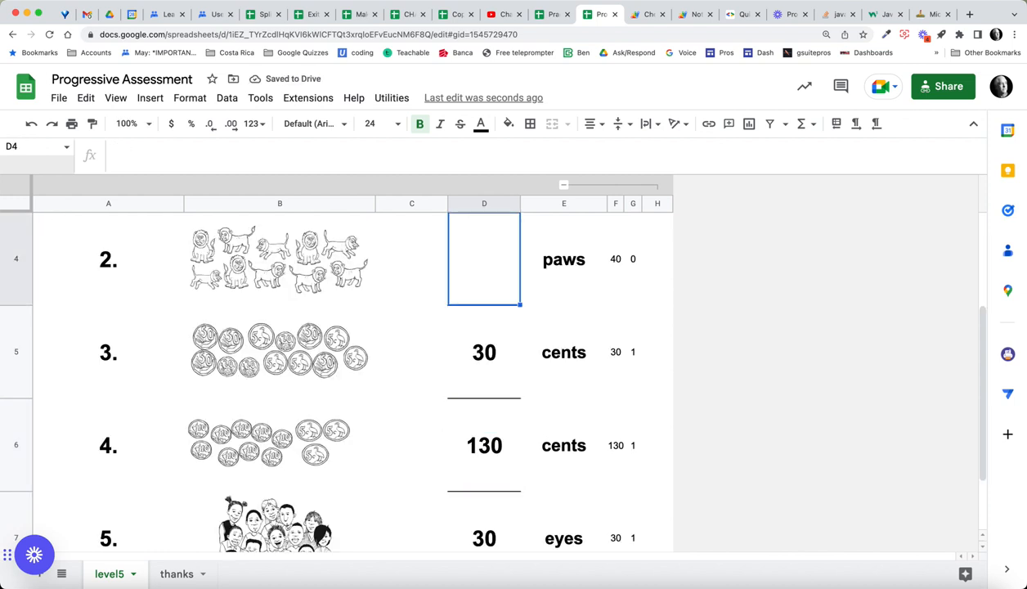
{"action": "type", "text": "40"}
{"action": "key", "text": "Return"}
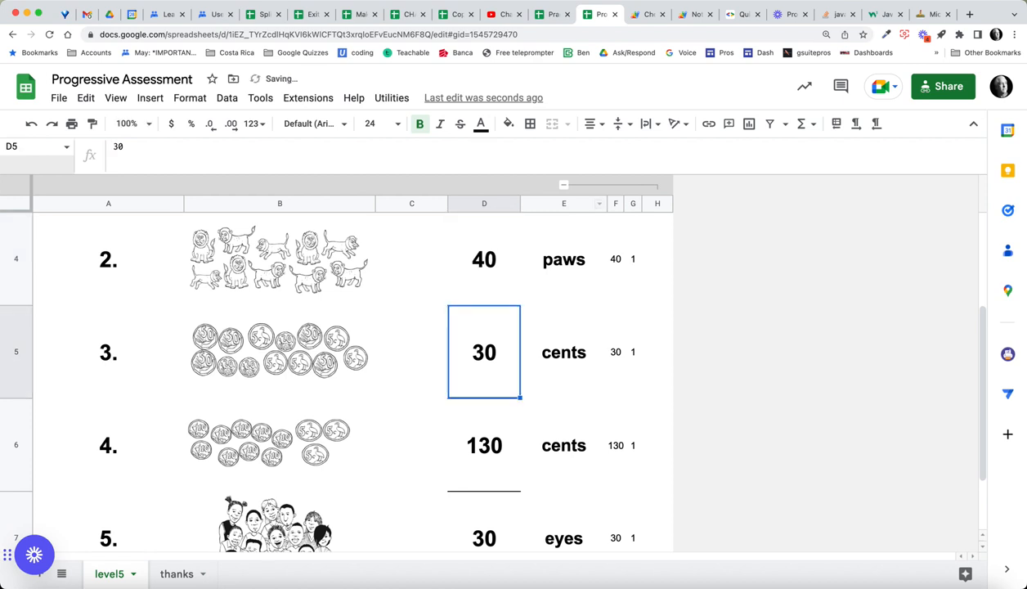
Step: Collapse the grouped columns, check the level5 answers and accept moving to the next level
{"action": "scroll", "coordinate": [352, 377], "scroll_direction": "up", "scroll_amount": 4}
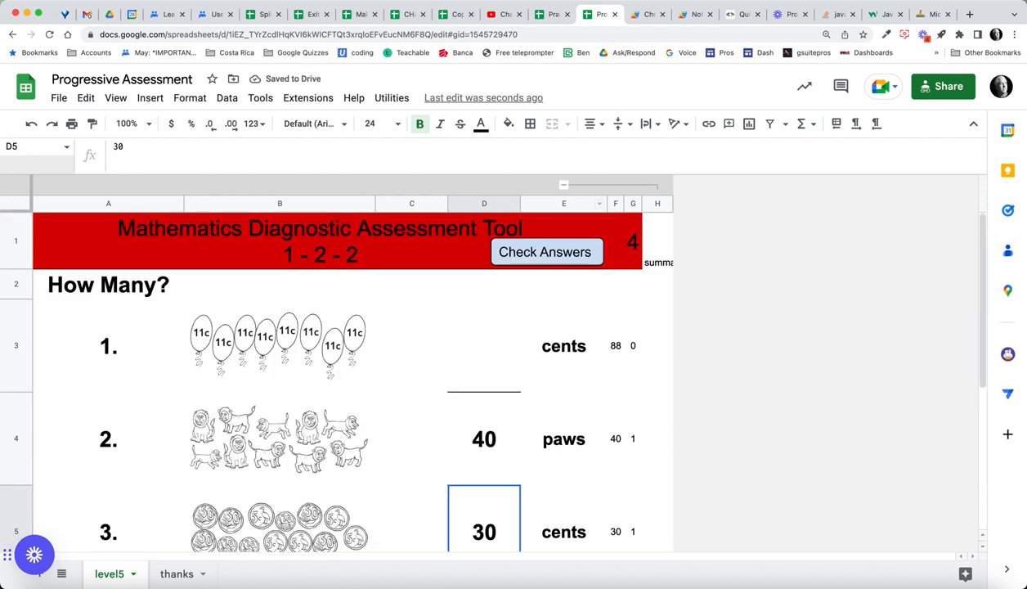
{"action": "left_click", "coordinate": [564, 185]}
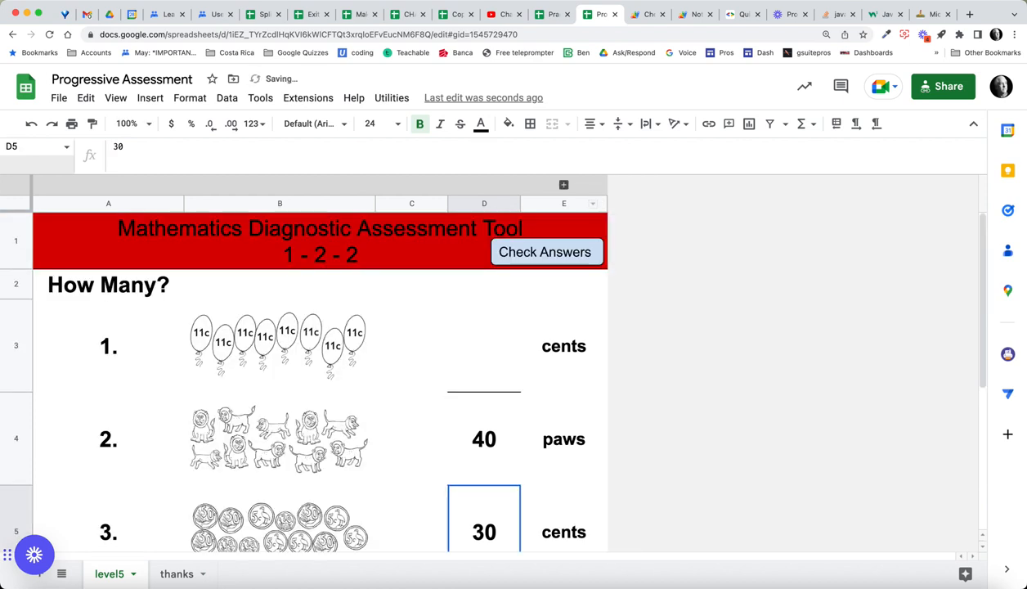
{"action": "left_click", "coordinate": [546, 252]}
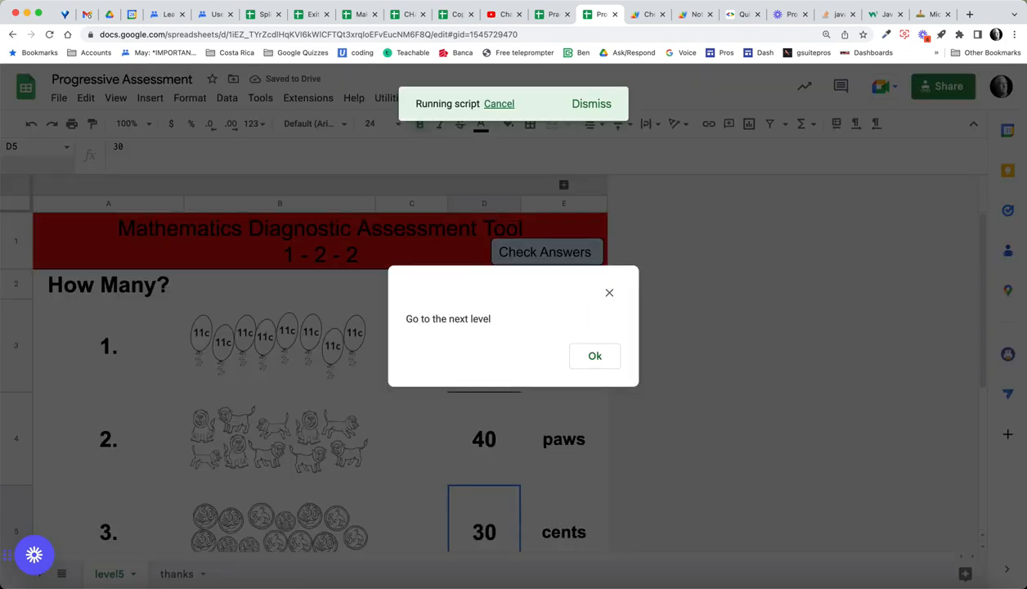
{"action": "left_click", "coordinate": [595, 356]}
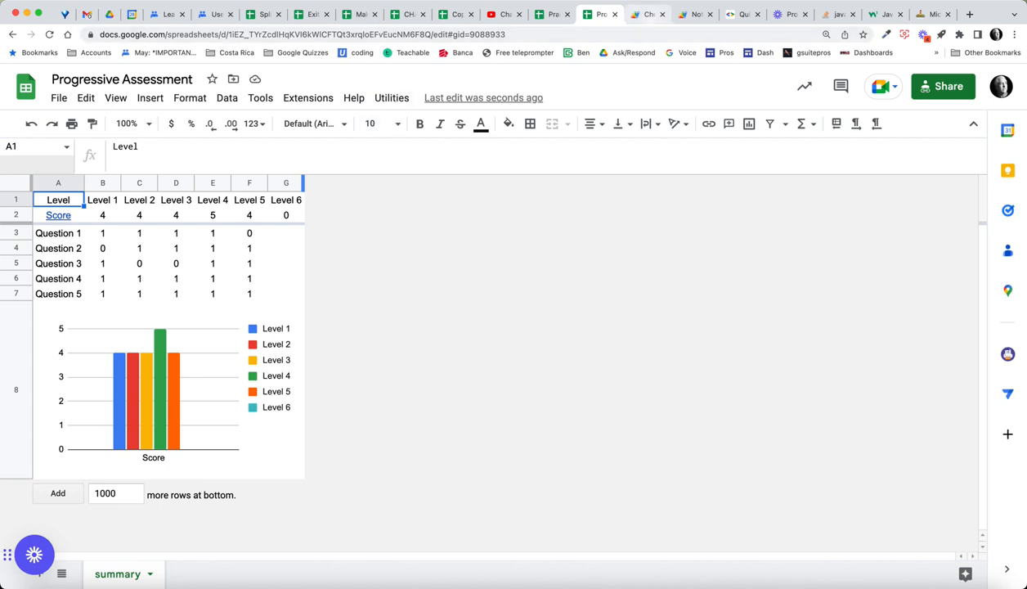
Step: Compare the spreadsheet's custom Utilities commands with the onOpen code in the Check Answers project in Apps Script
{"action": "left_click", "coordinate": [646, 14]}
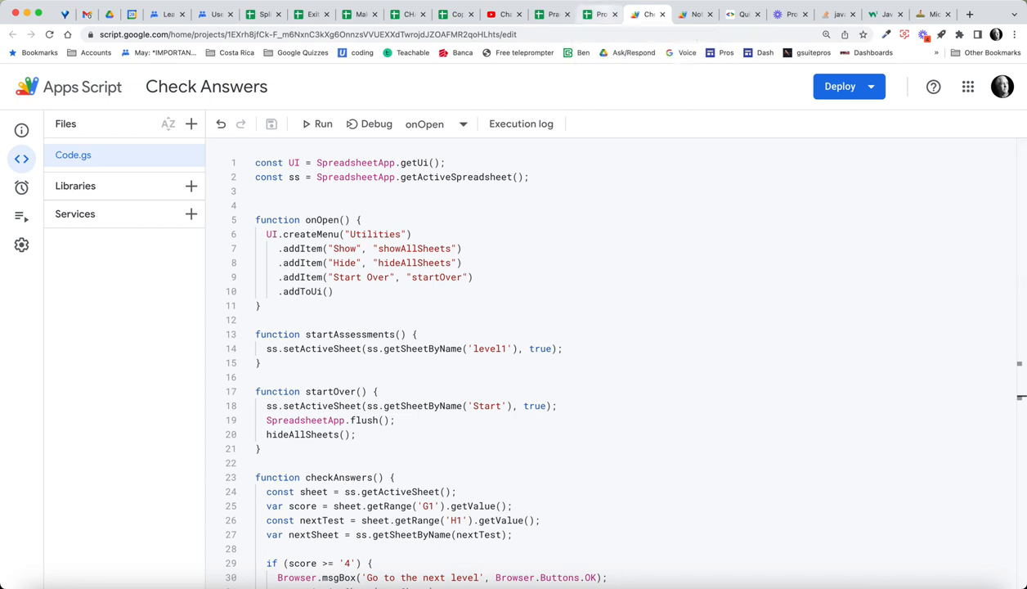
{"action": "left_click", "coordinate": [596, 14]}
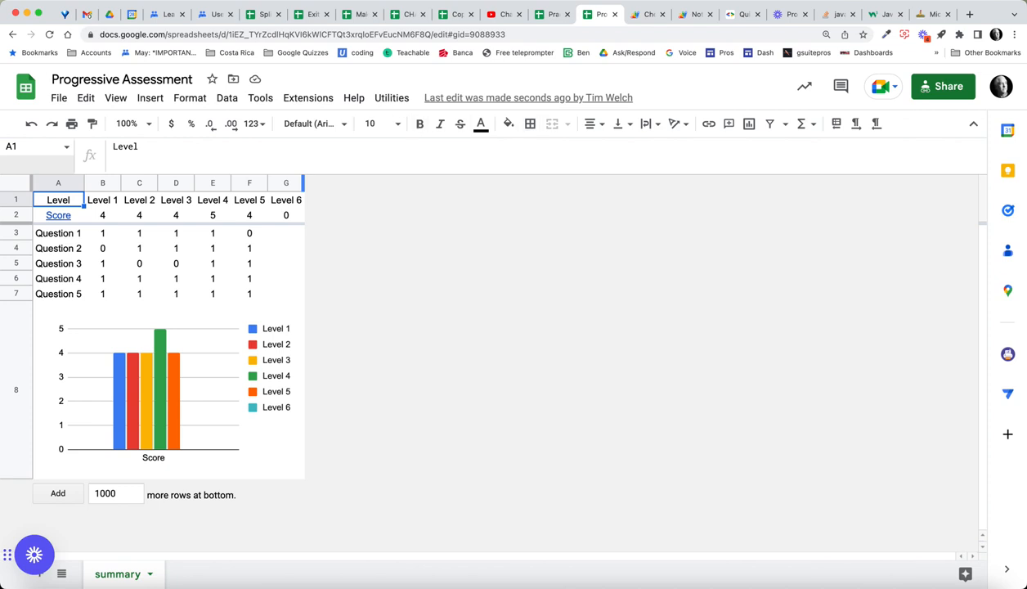
{"action": "left_click", "coordinate": [392, 98]}
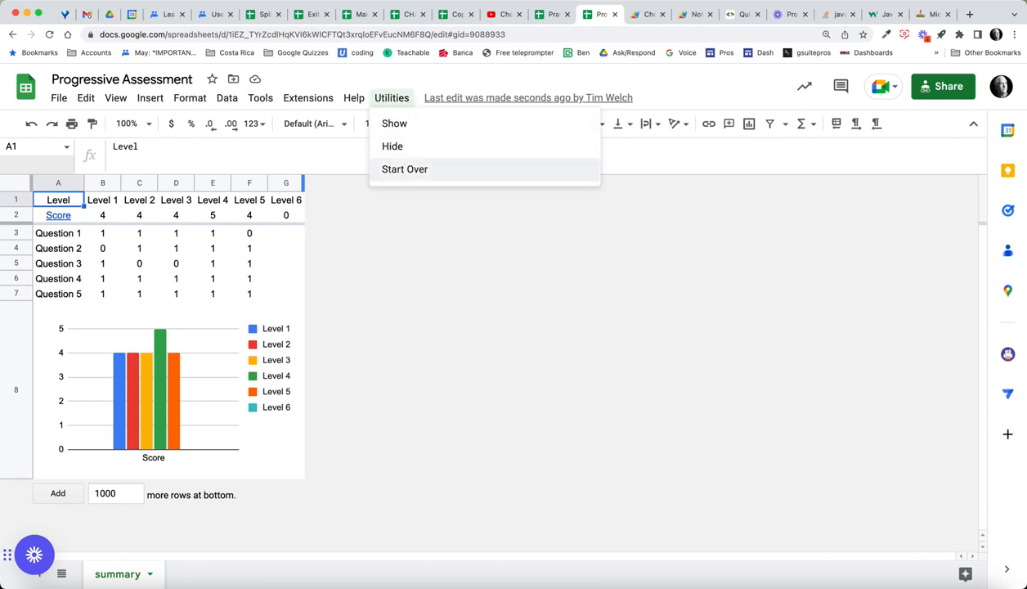
{"action": "left_click", "coordinate": [643, 14]}
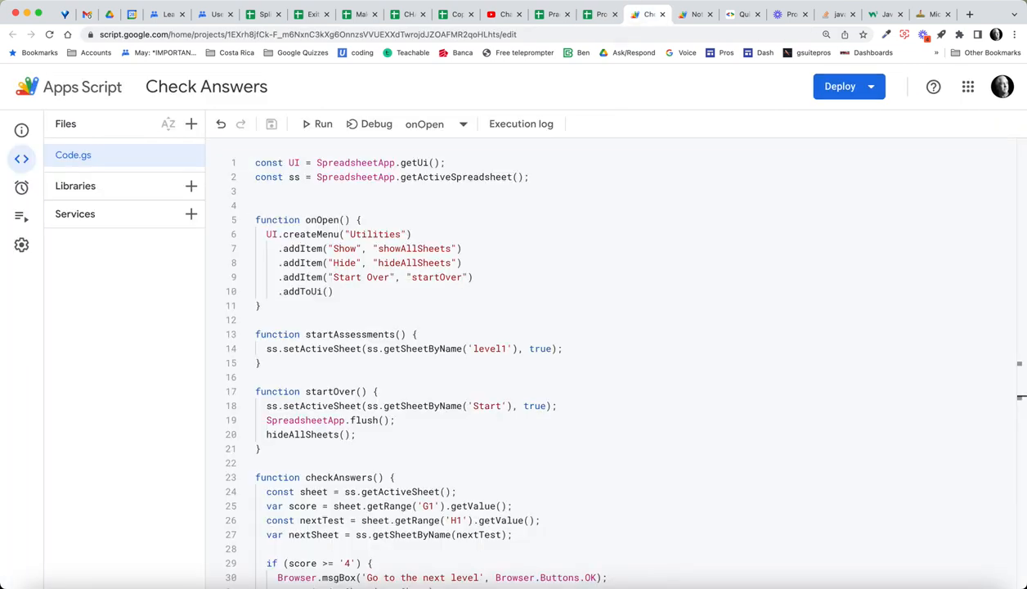
{"action": "left_click", "coordinate": [595, 14]}
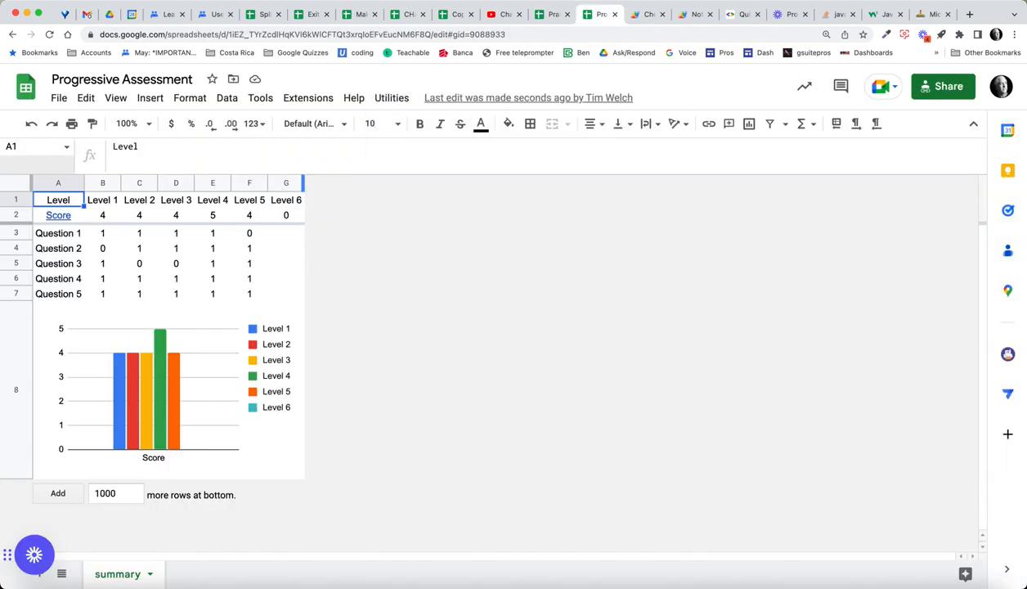
Step: Use the custom Show utility to unhide all sheets, and the Hide utility to hide all but the summary sheet
{"action": "left_click", "coordinate": [392, 98]}
{"action": "left_click", "coordinate": [385, 121]}
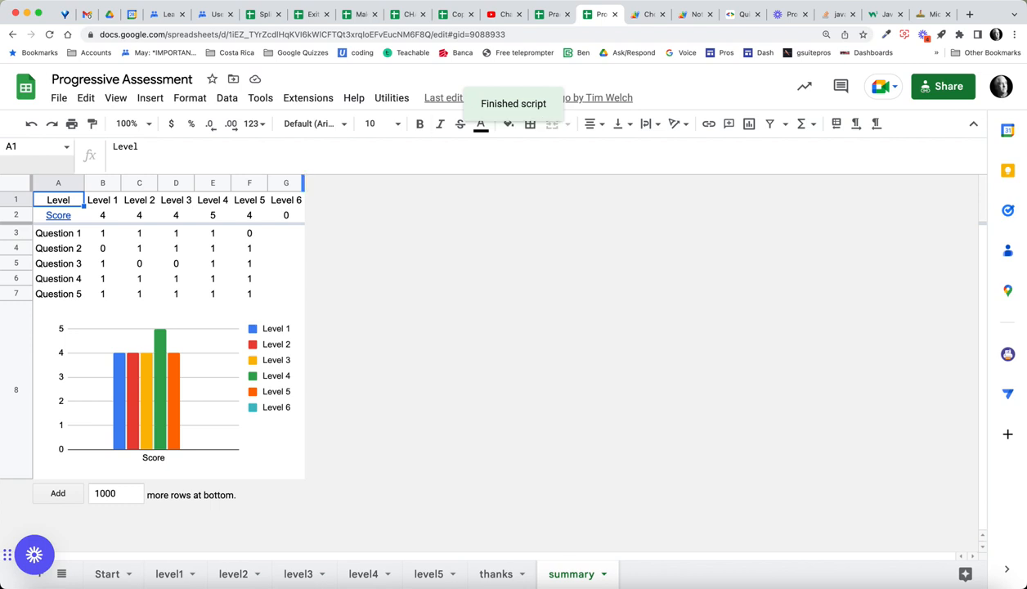
{"action": "left_click", "coordinate": [392, 98]}
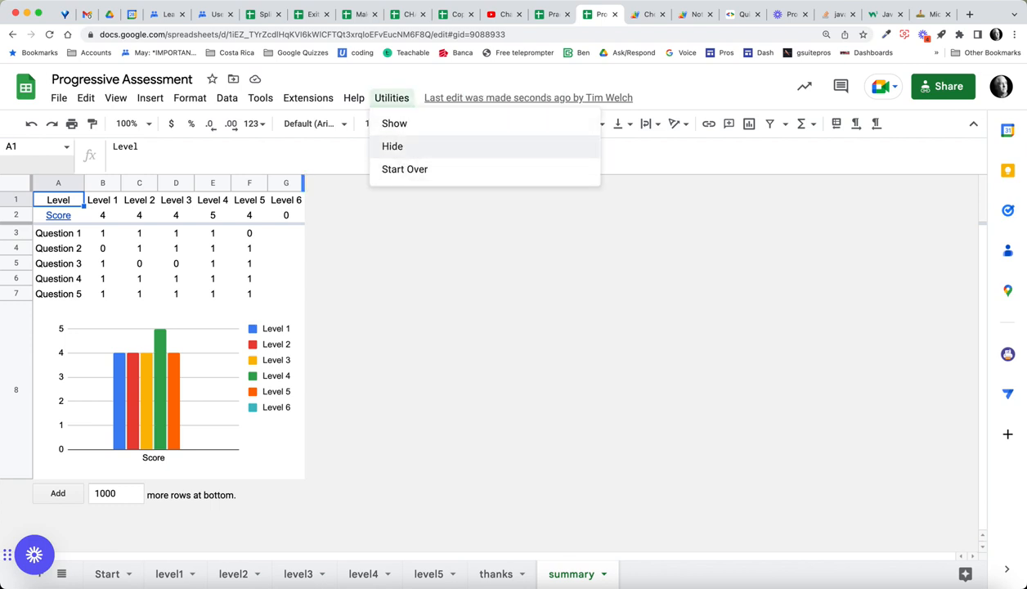
{"action": "left_click", "coordinate": [393, 146]}
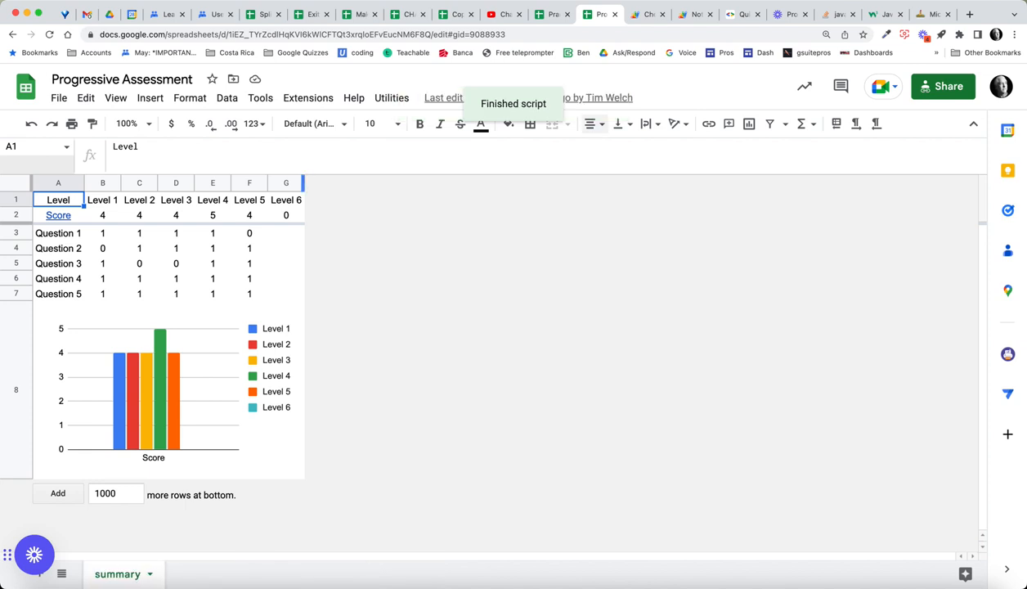
Step: Review the startAssessments, startOver, checkAnswers, hideAllSheets and showAllSheets functions in the Check Answers project in Apps Script
{"action": "left_click", "coordinate": [647, 14]}
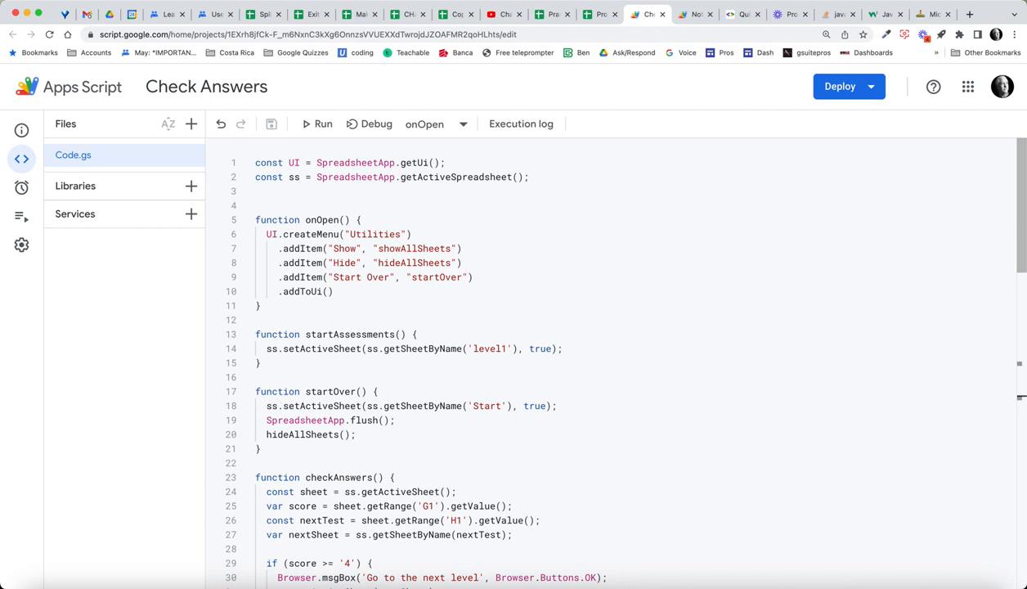
{"action": "scroll", "coordinate": [608, 355], "scroll_direction": "down", "scroll_amount": 2}
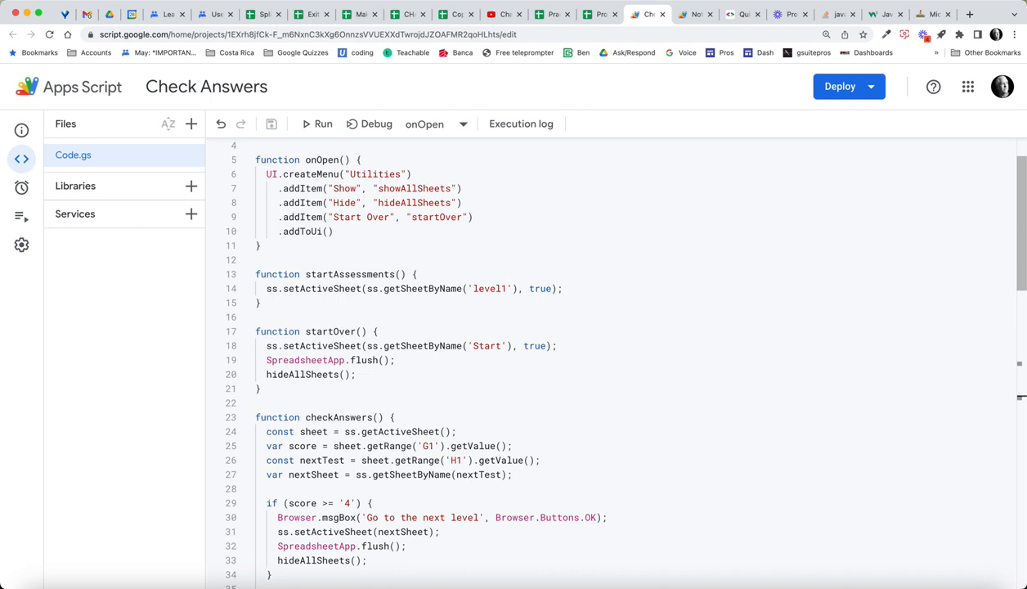
{"action": "scroll", "coordinate": [615, 356], "scroll_direction": "down", "scroll_amount": 5}
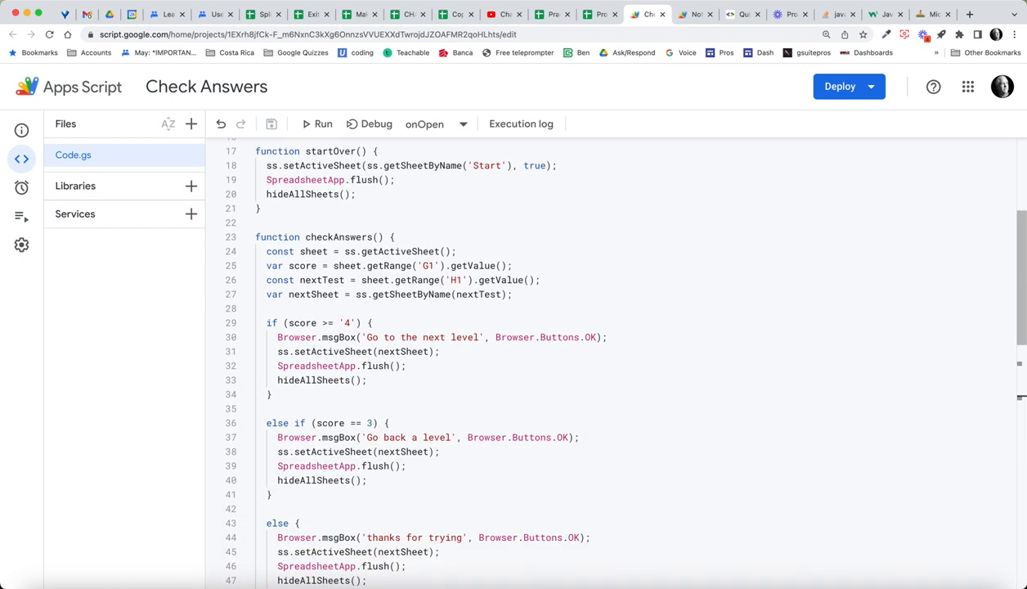
{"action": "scroll", "coordinate": [615, 357], "scroll_direction": "down", "scroll_amount": 1}
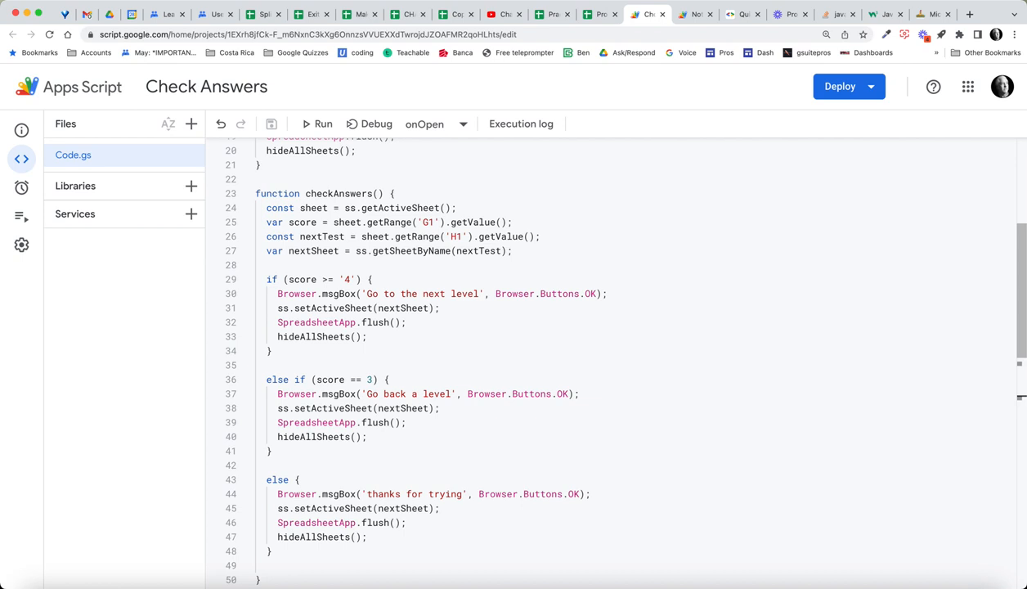
{"action": "scroll", "coordinate": [613, 360], "scroll_direction": "down", "scroll_amount": 3}
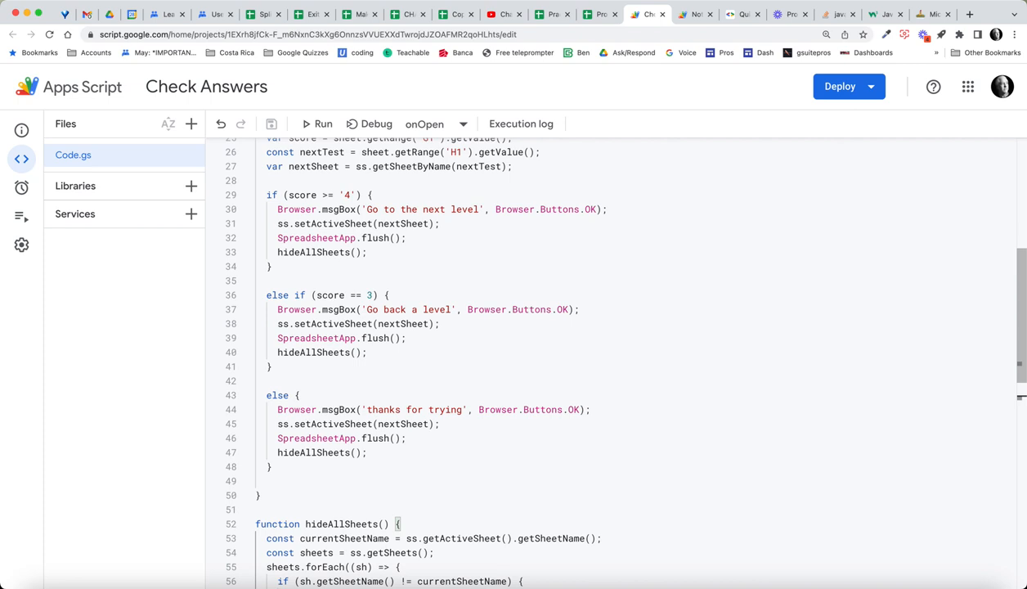
{"action": "scroll", "coordinate": [613, 360], "scroll_direction": "down", "scroll_amount": 3}
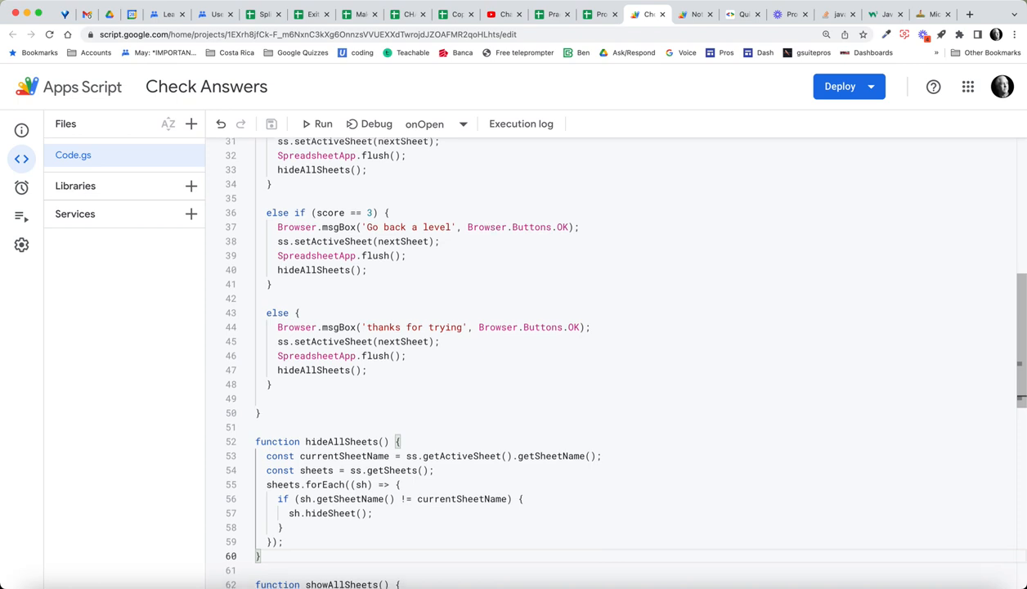
{"action": "scroll", "coordinate": [613, 360], "scroll_direction": "down", "scroll_amount": 15}
{"action": "scroll", "coordinate": [614, 360], "scroll_direction": "up", "scroll_amount": 20}
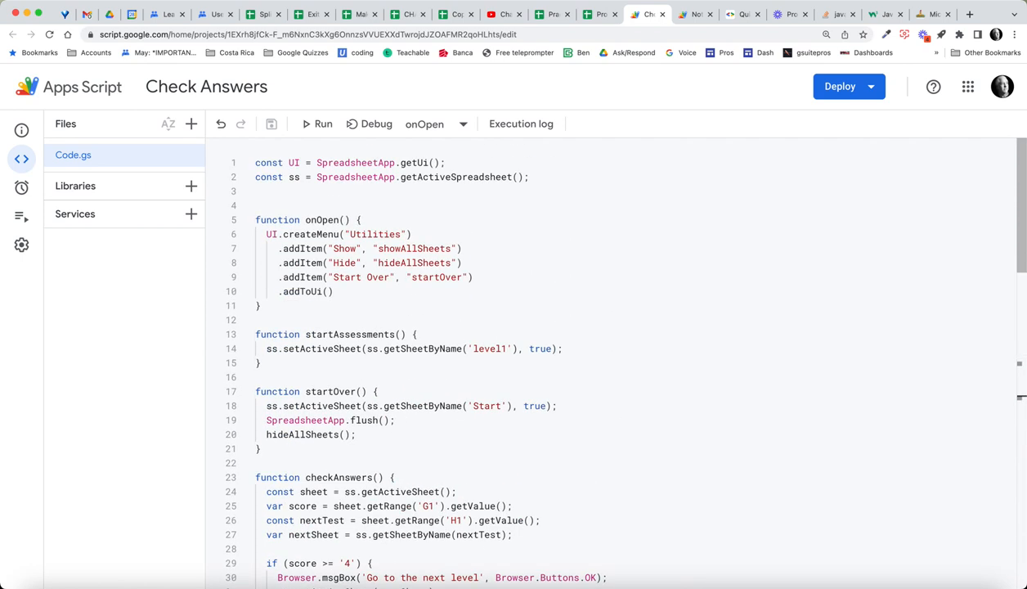
Step: Return to the Progressive Assessment spreadsheet, unhide all sheets with the custom Show utility and hide all but summary with Hide
{"action": "key", "text": "ctrl+shift+Tab"}
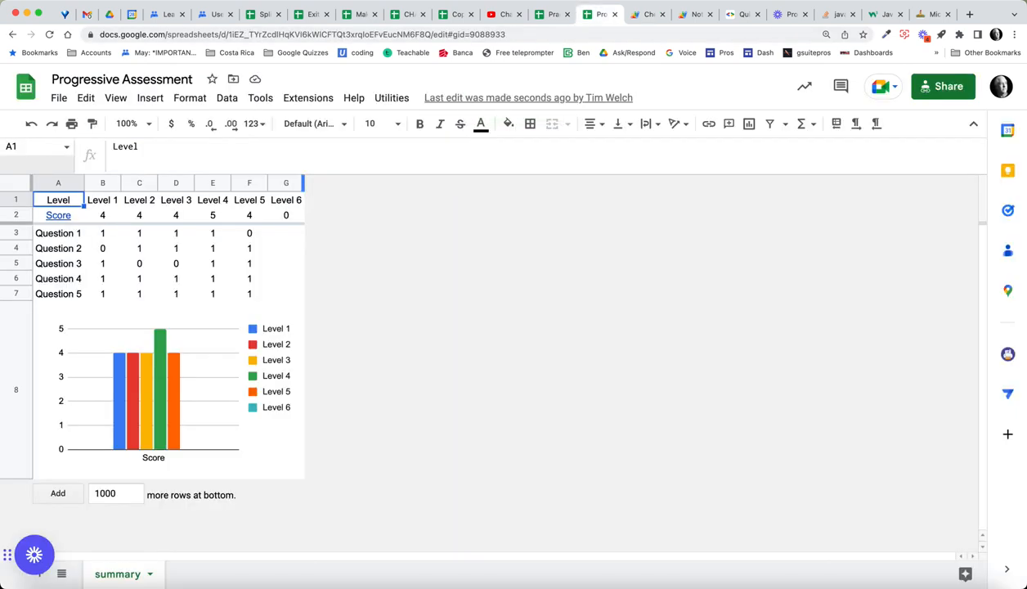
{"action": "left_click", "coordinate": [391, 97]}
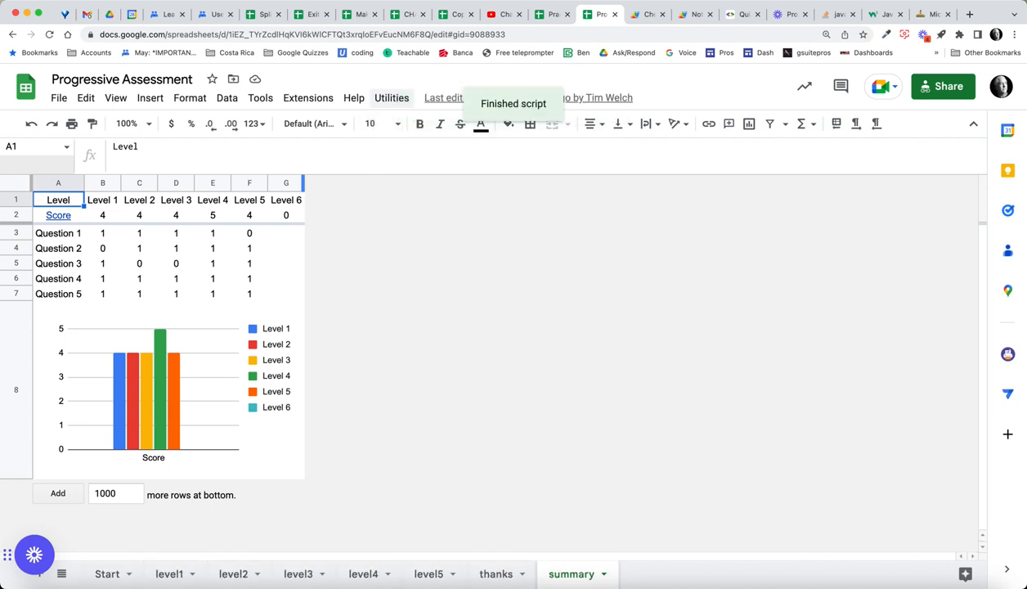
{"action": "left_click", "coordinate": [392, 97]}
{"action": "left_click", "coordinate": [391, 145]}
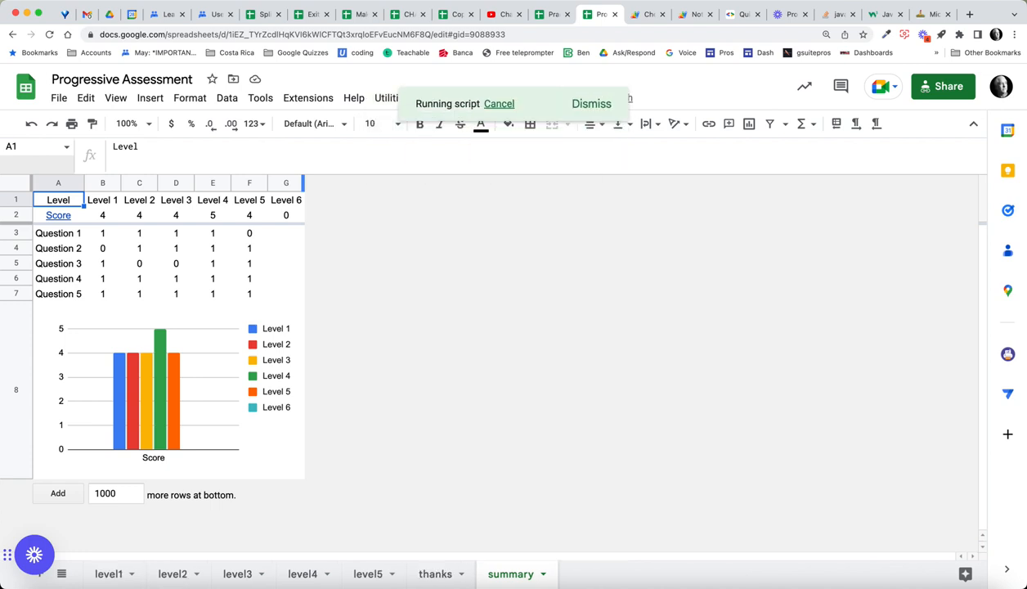
Step: Run the custom Start Over utility to return to the Start sheet and hide the other sheets
{"action": "left_click", "coordinate": [392, 98]}
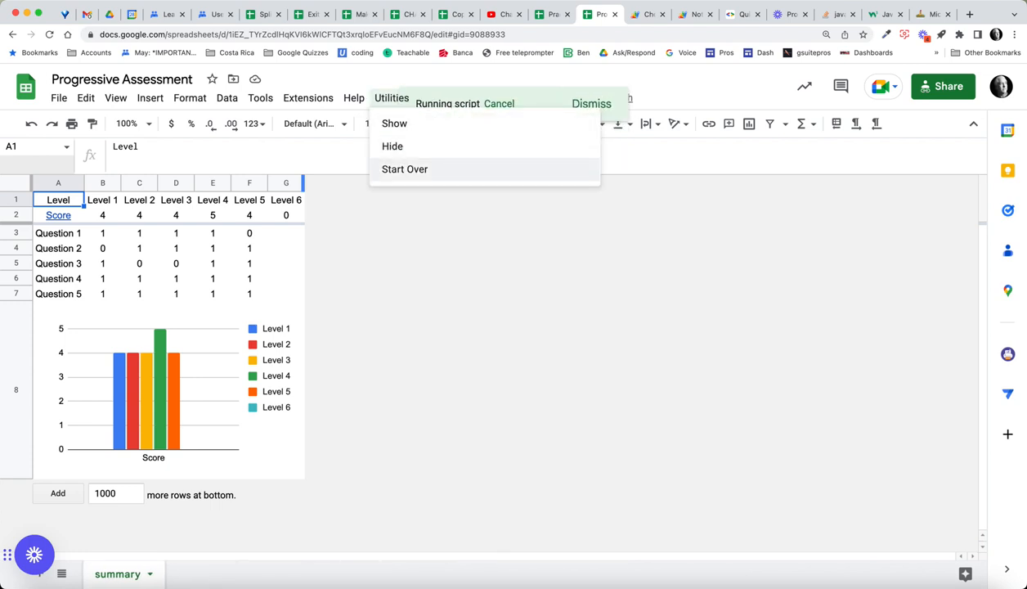
{"action": "left_click", "coordinate": [405, 168]}
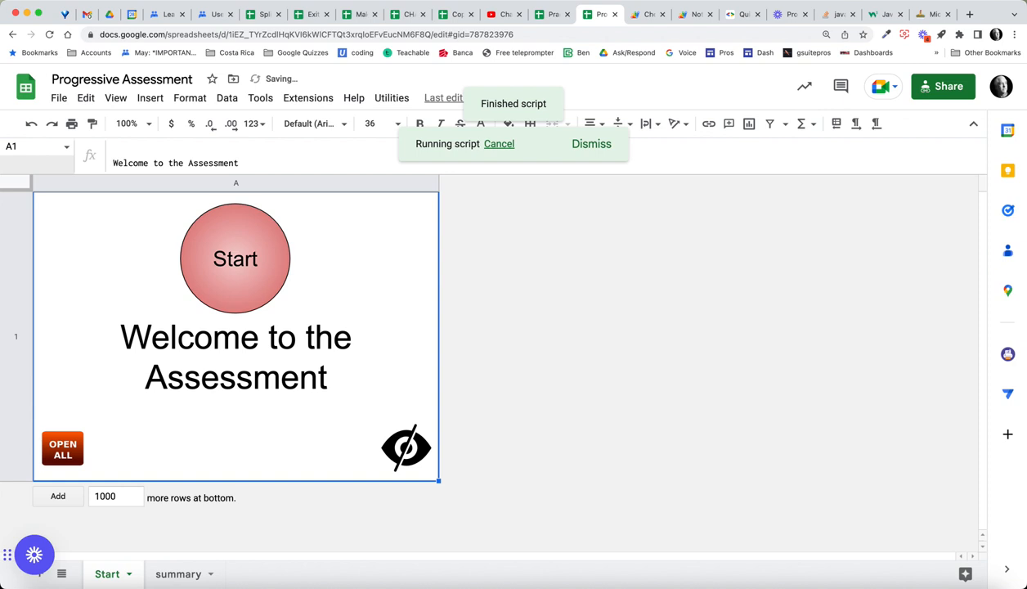